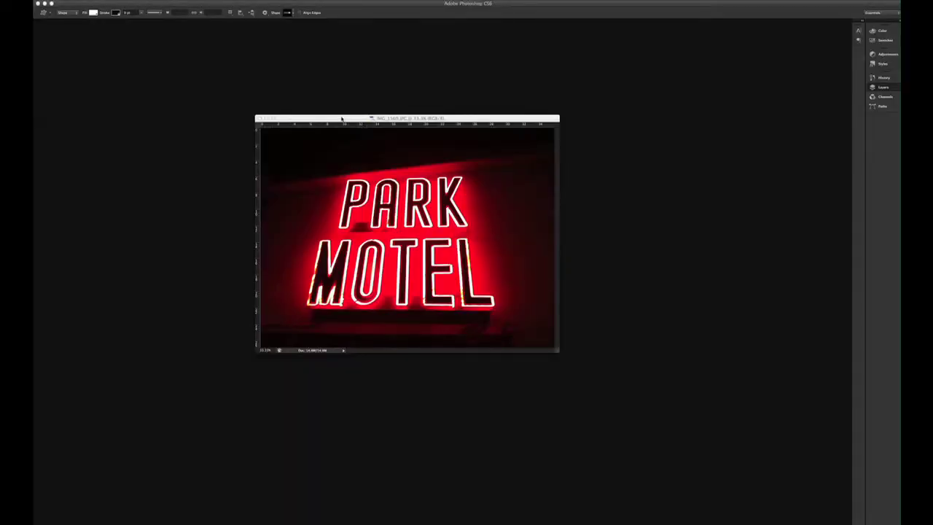
Bring the IMG_1560.JPG PARK MOTEL photo to the front and shift its window up and left.
left_click(341, 118)
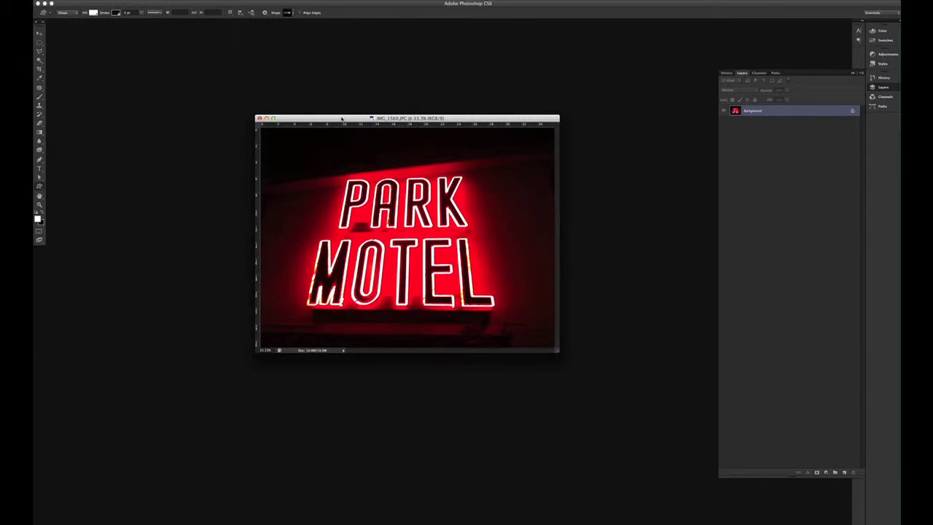
left_click_drag(341, 121, 318, 102)
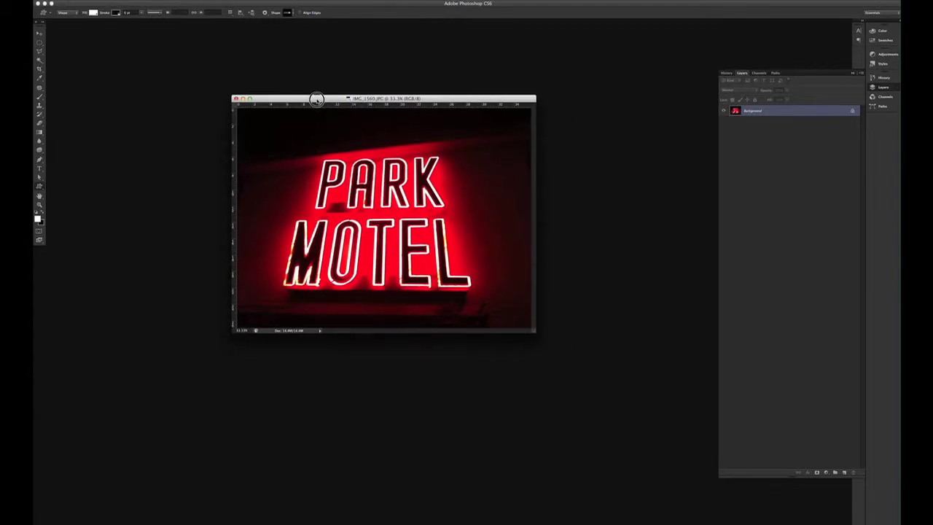
Load All custom shape sets into the enlarged Shape picker and choose a starburst shape.
left_click(292, 14)
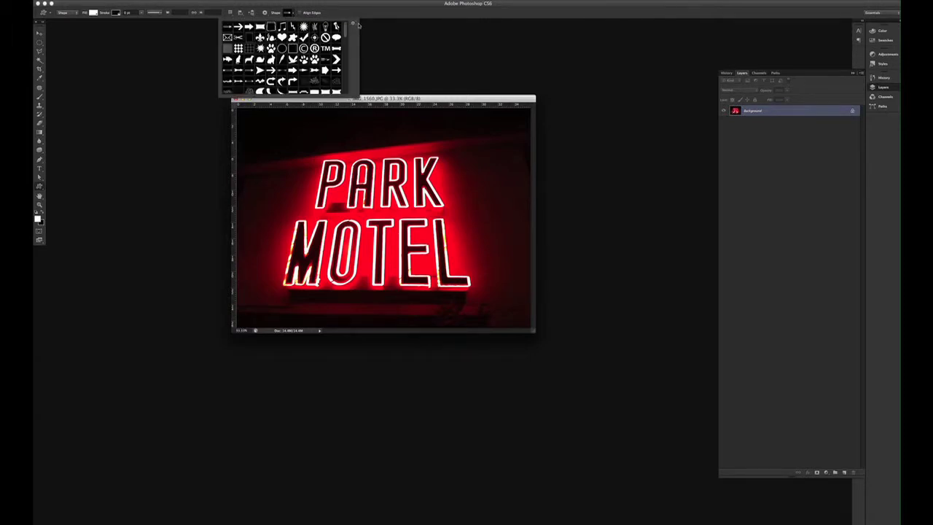
left_click(353, 24)
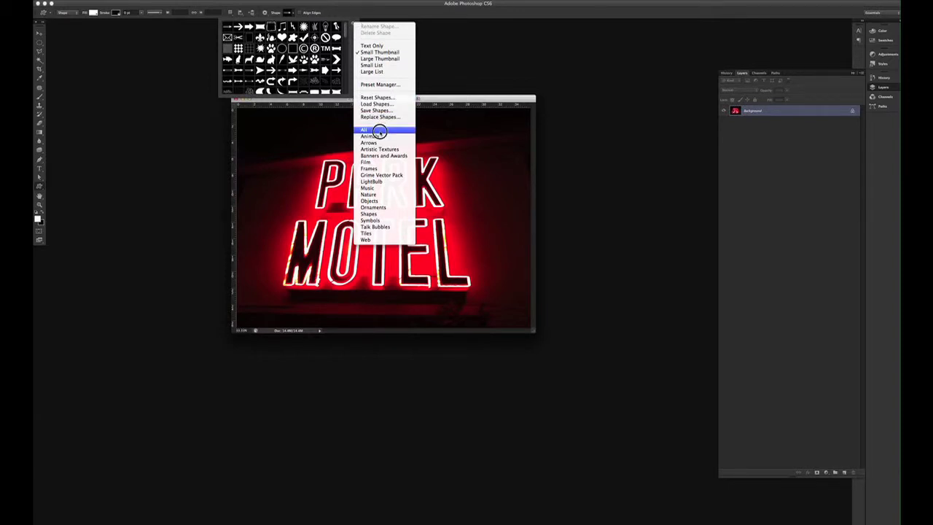
left_click(354, 24)
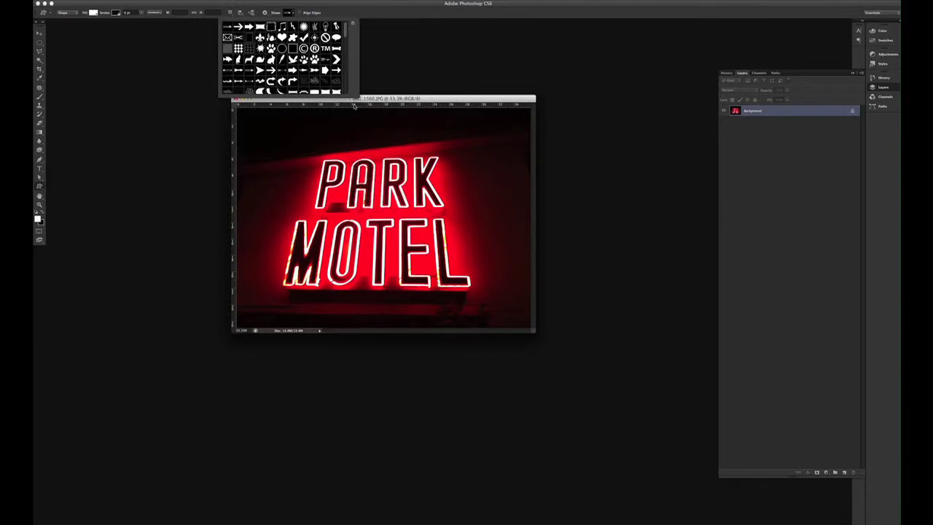
left_click_drag(355, 96, 423, 290)
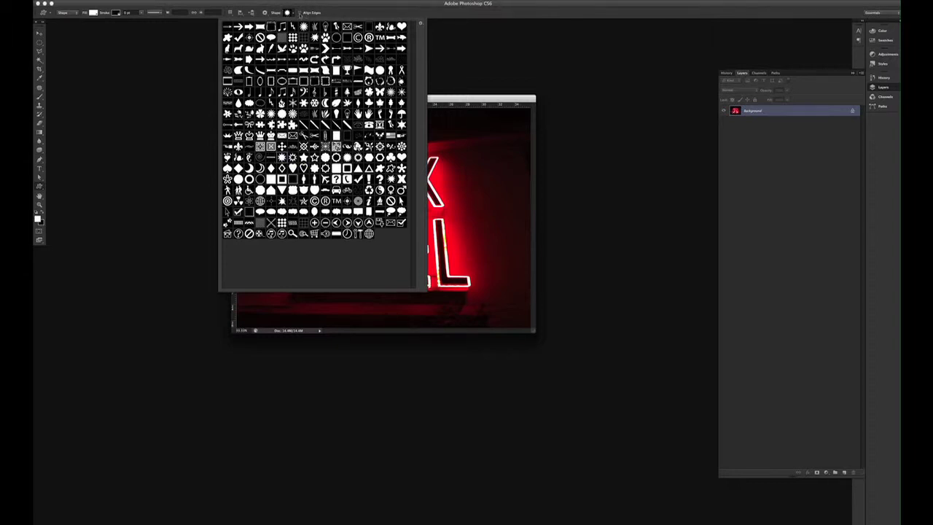
left_click(299, 13)
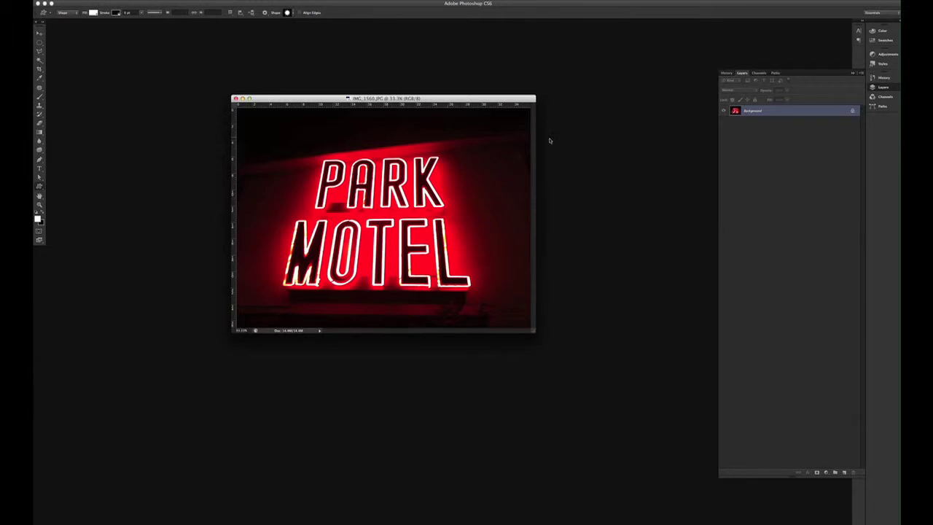
On new layers, draw a small white starburst left of PARK and a white star above the sign's right side.
left_click(843, 473)
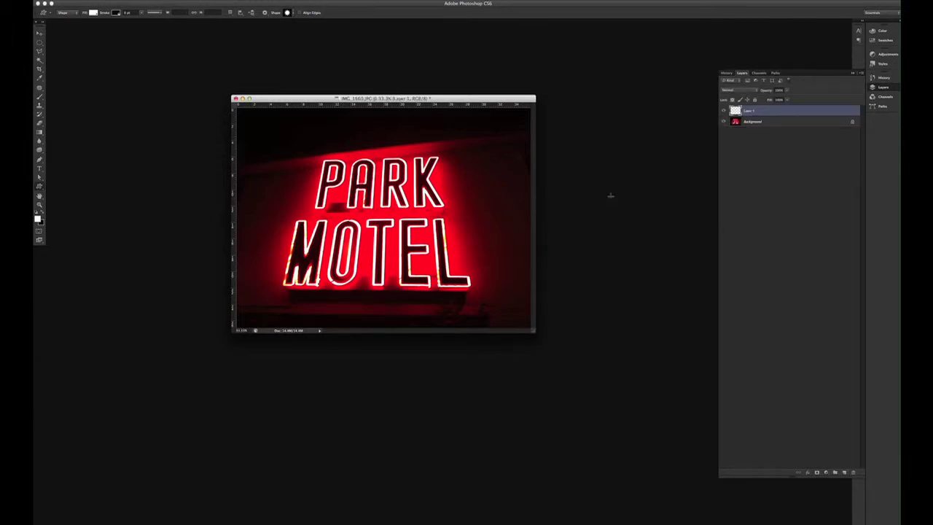
mouse_move(303, 150)
left_mouse_down()
mouse_move(324, 166)
mouse_move(315, 161)
left_mouse_up()
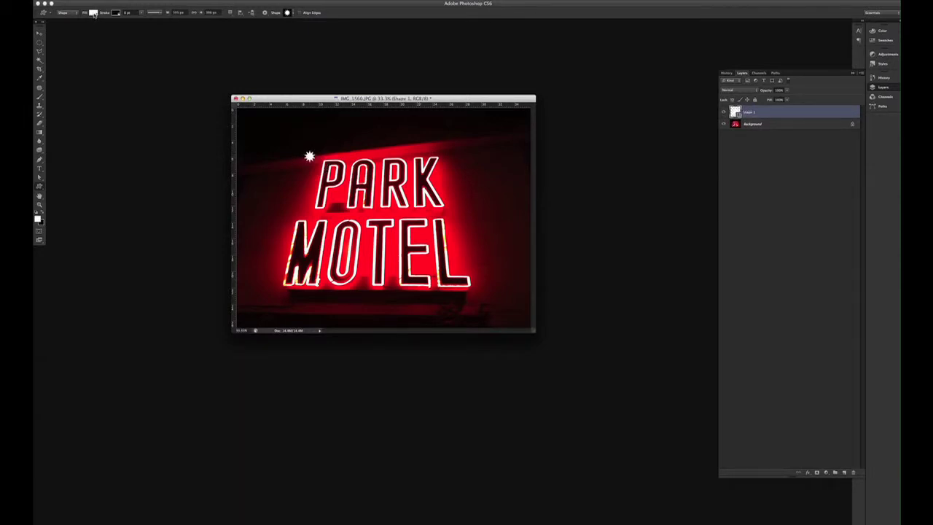
left_click(93, 13)
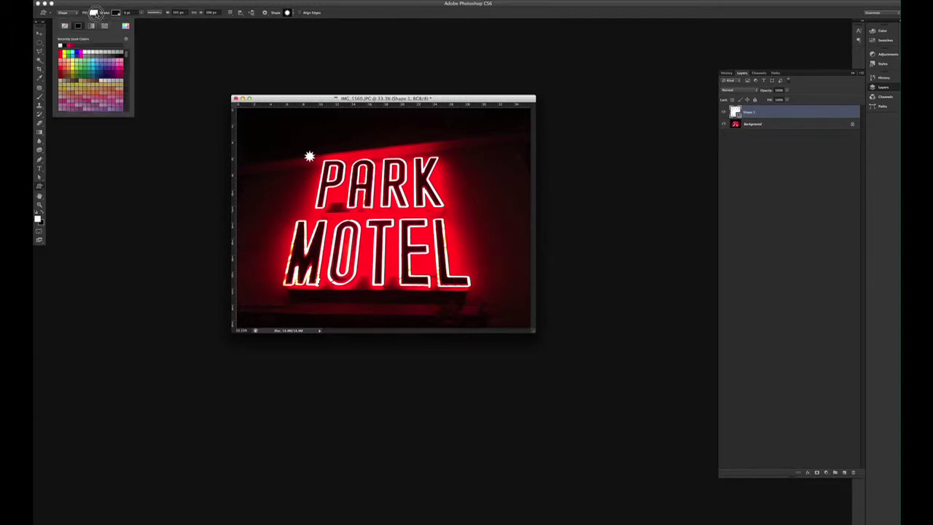
left_click(95, 13)
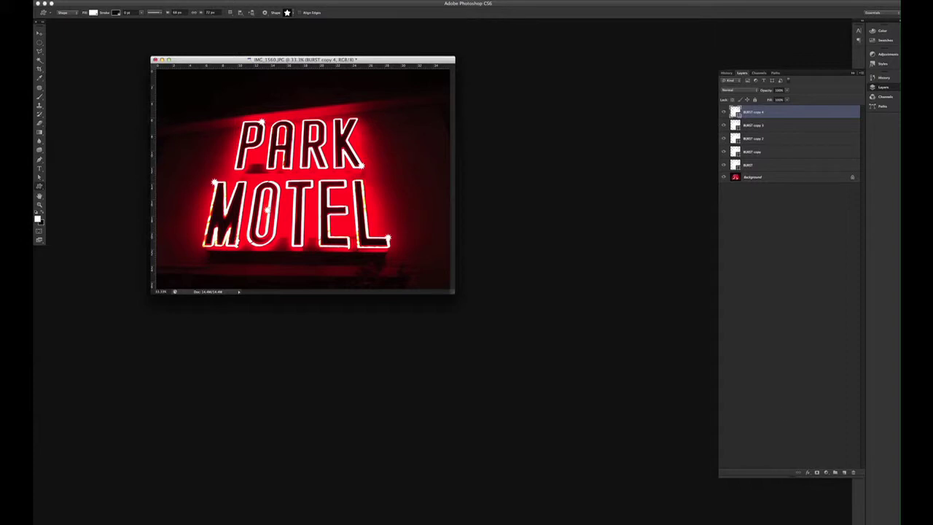
left_click(845, 473)
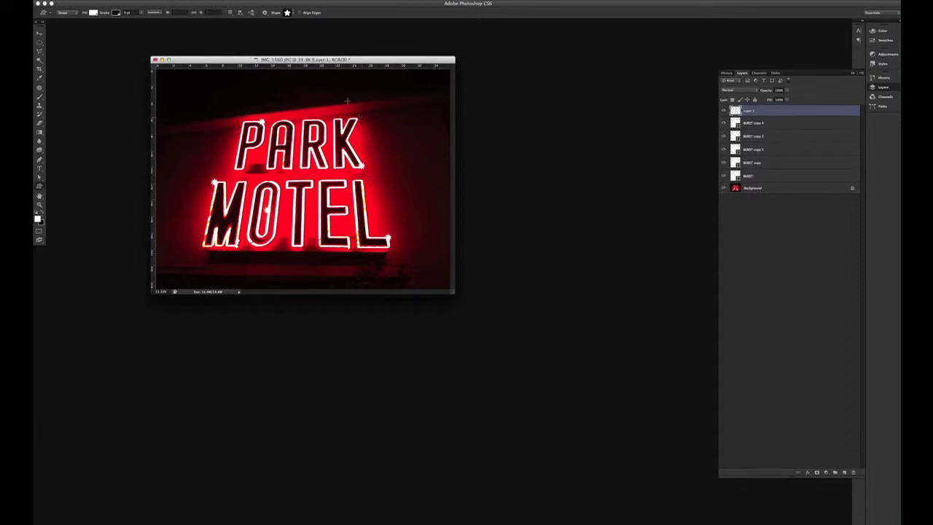
left_click_drag(368, 106, 372, 111)
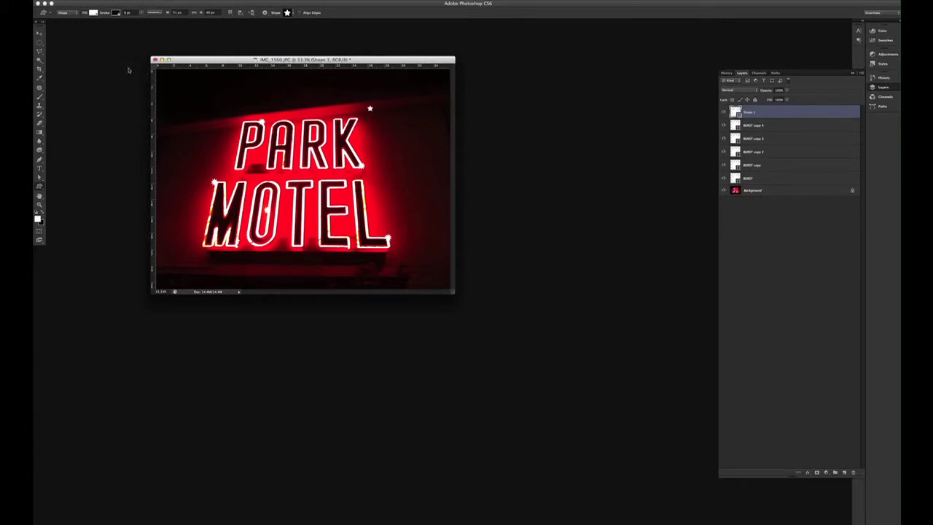
Rename the Shape 1 layer to 'STAR' and move the star between PARK and MOTEL.
left_click(39, 33)
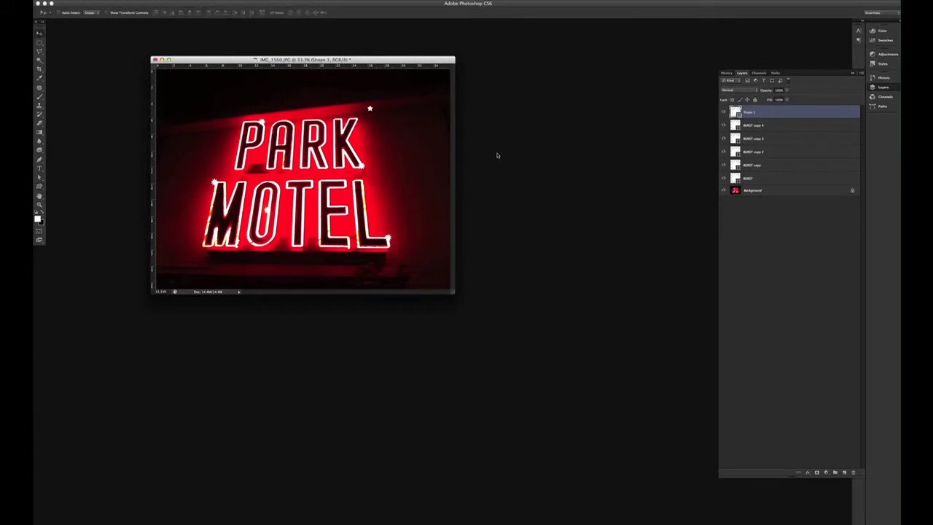
double_click(748, 113)
type("STAR")
key("Return")
left_click_drag(370, 127, 372, 196)
Duplicate the STAR layer, then select all star and burst layers and merge them into one.
key("ctrl+j")
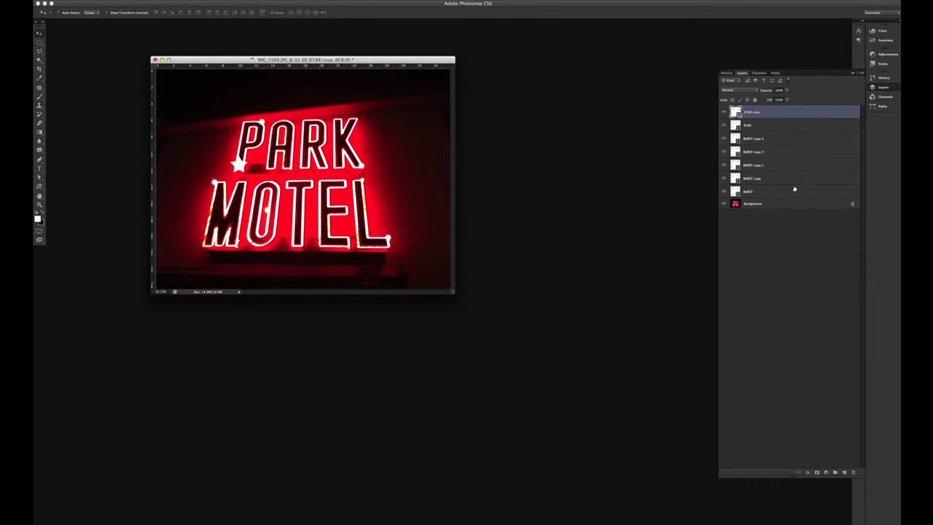
left_click(764, 194)
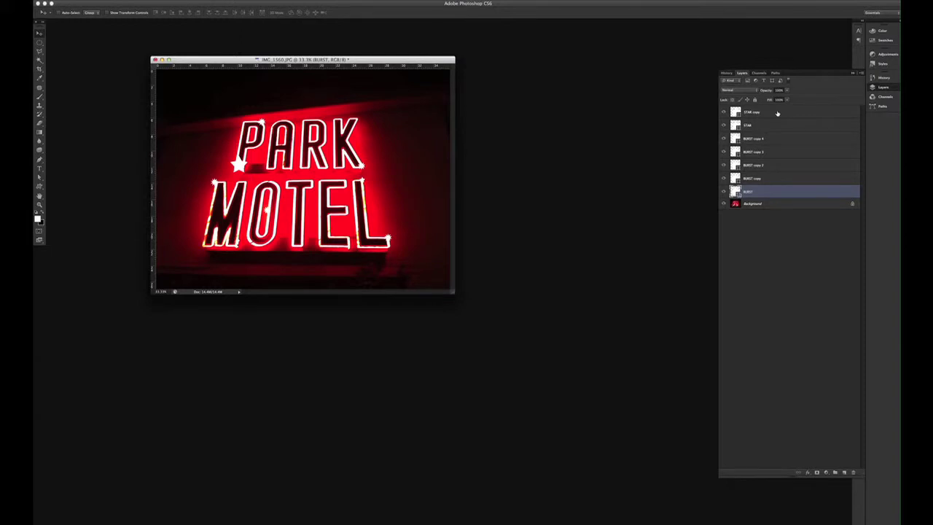
left_click(778, 113, "shift")
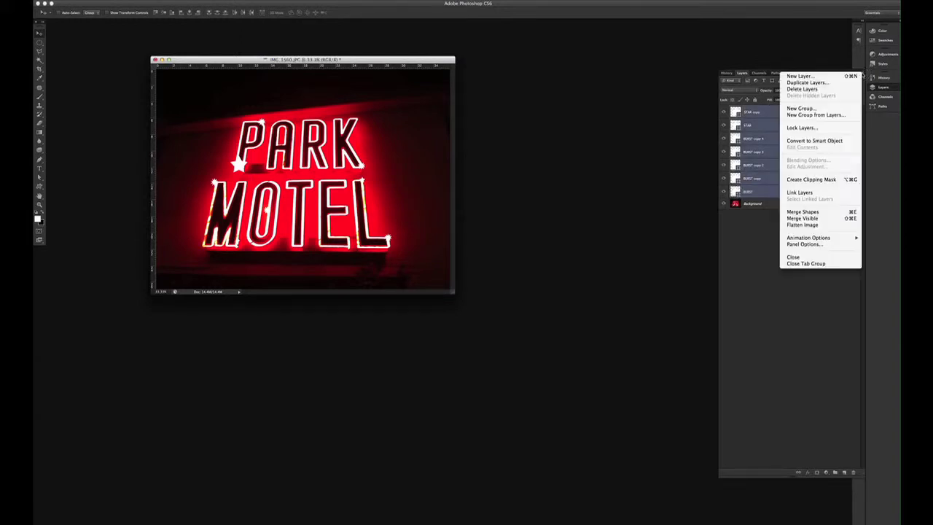
left_click(861, 74)
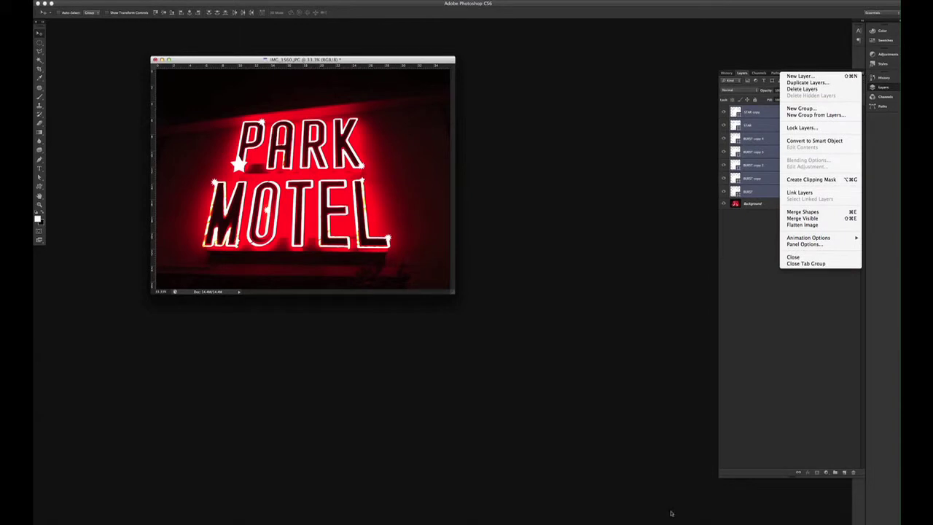
left_click(809, 212)
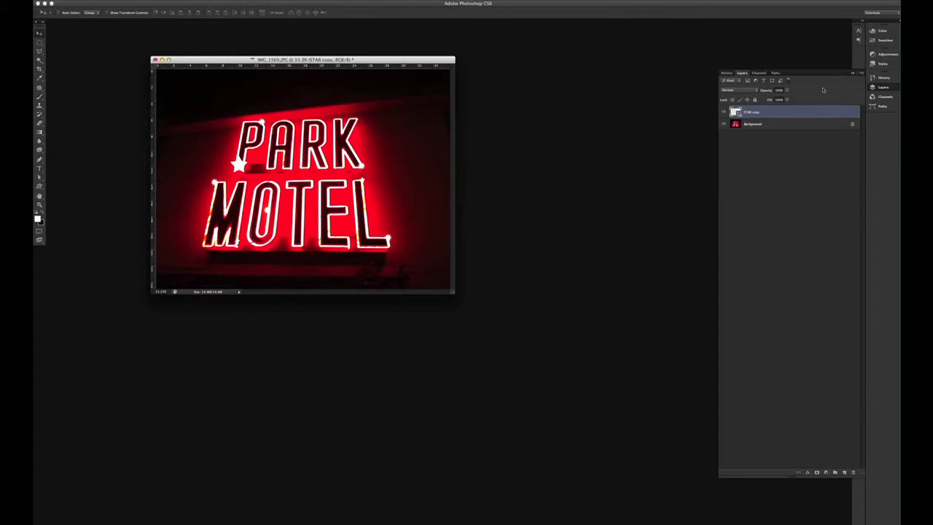
Merge the STAR copy layer into a new empty Layer 1 and check its contents.
left_click(844, 473)
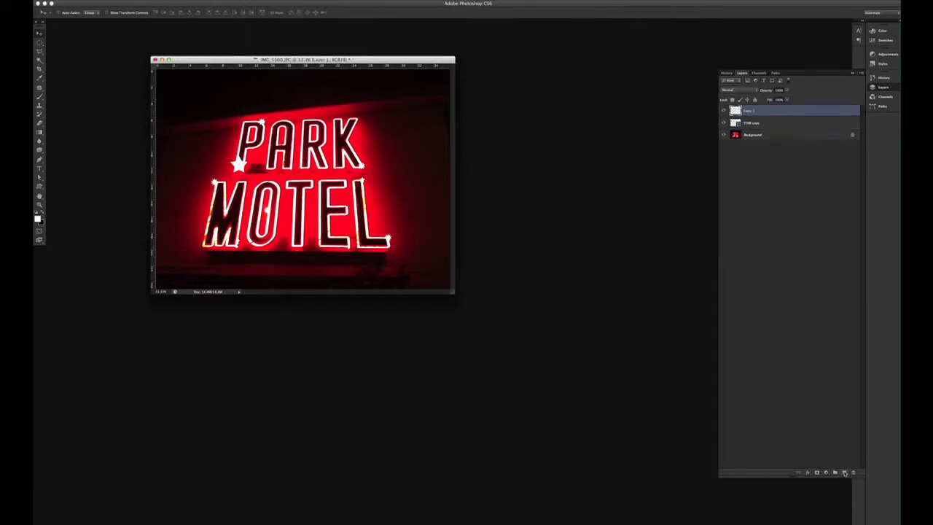
left_click(779, 124, "shift")
key("super+e")
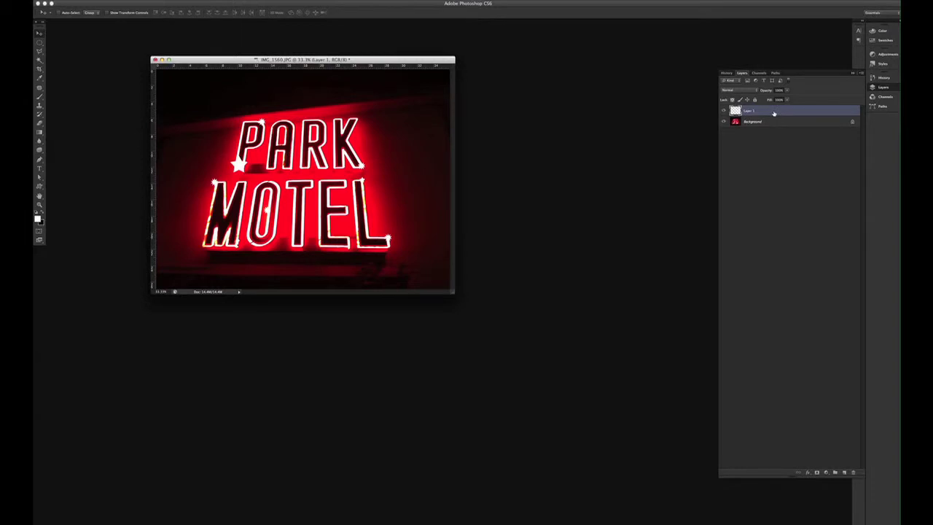
left_click(724, 111)
left_click(724, 111)
Blend Layer 1 in Overlay mode with its opacity lowered to 57%.
left_click(736, 91)
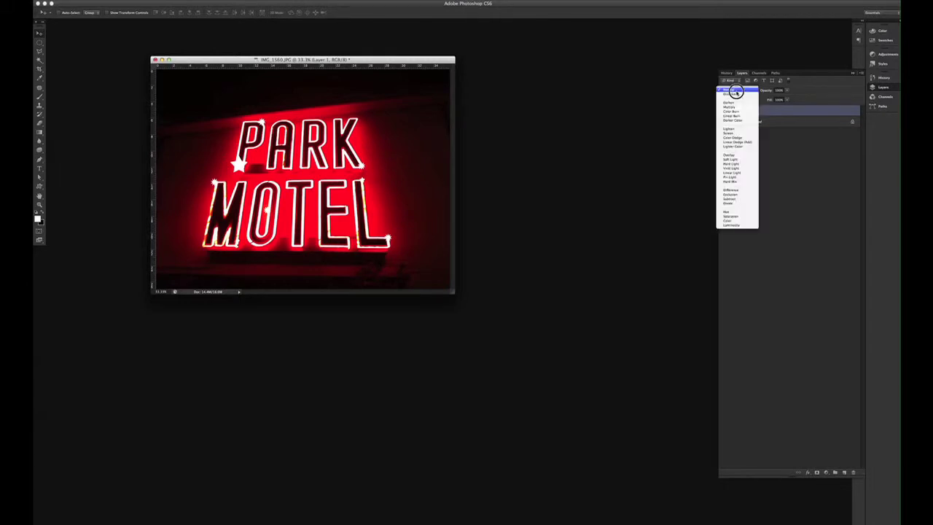
left_click(736, 156)
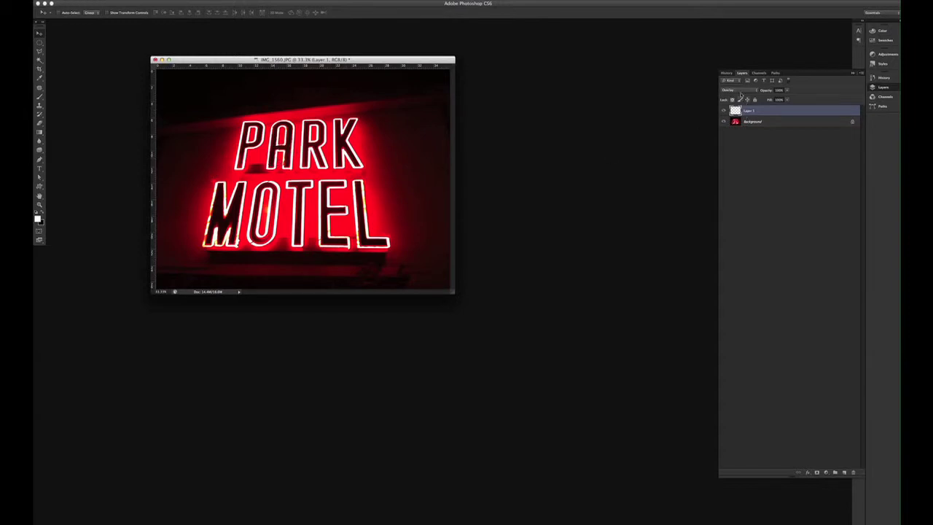
left_click(737, 91)
left_click(732, 67)
left_click_drag(765, 90, 753, 91)
left_click(736, 89)
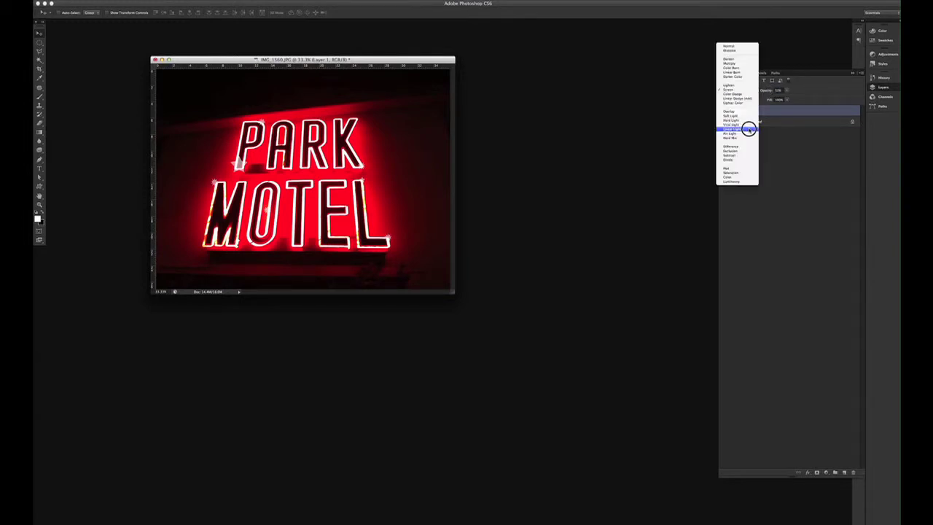
left_click(733, 110)
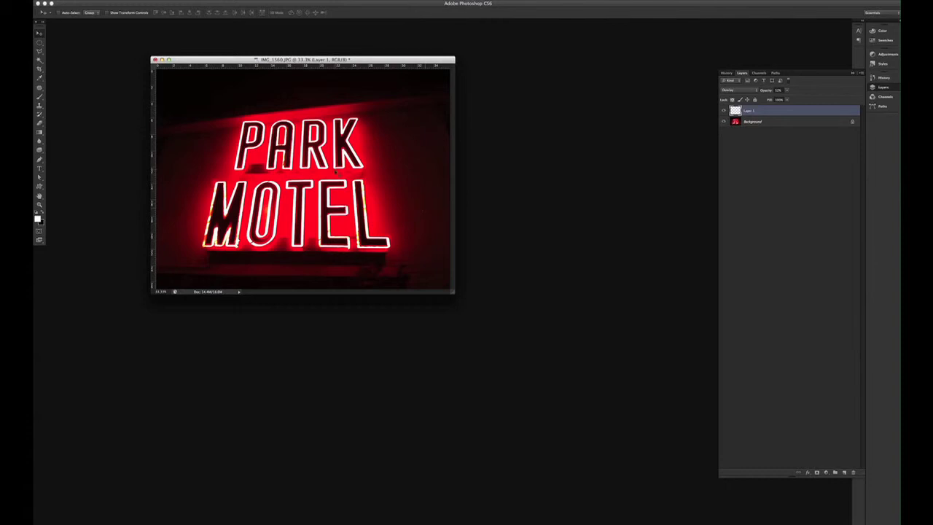
Duplicate Layer 1, reposition the copy's stars, and set the copy to Normal blending.
left_click_drag(761, 112, 844, 473)
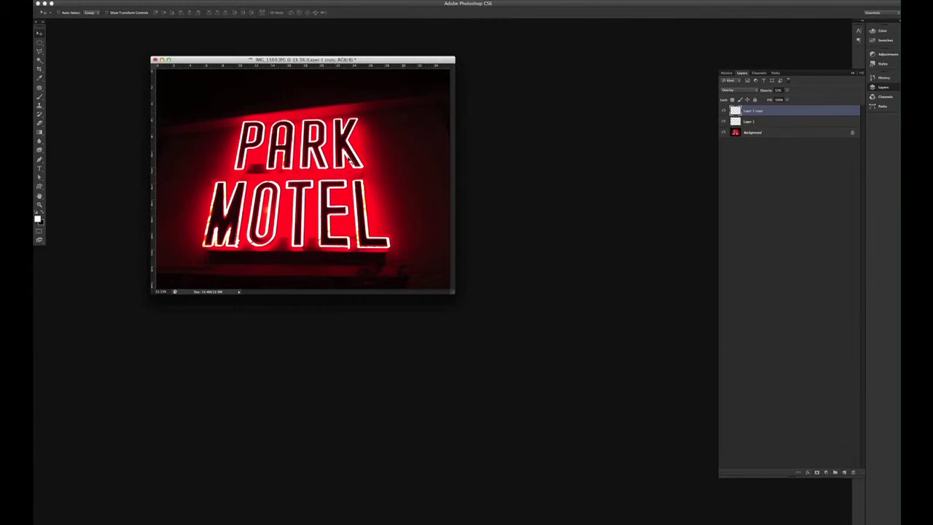
left_click_drag(344, 148, 328, 130)
left_click(748, 89)
left_click(448, 196)
Scale the copy's stars down to about half size toward the photo's upper-left corner.
left_click(120, 2)
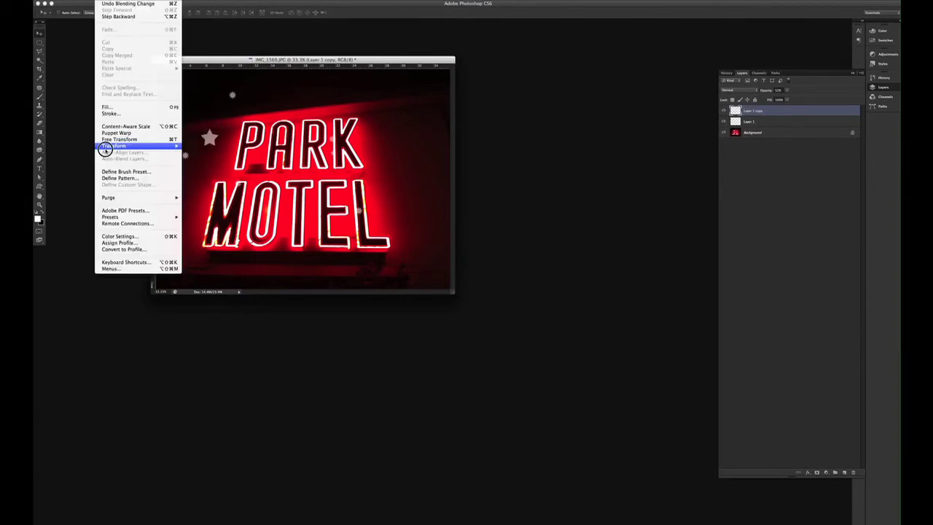
mouse_move(160, 145)
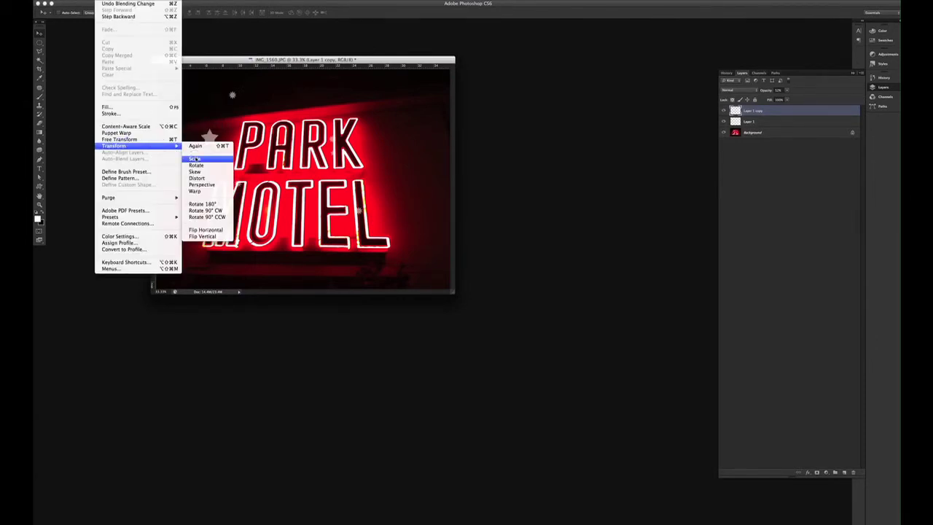
left_click(194, 157)
left_click_drag(363, 215, 271, 152)
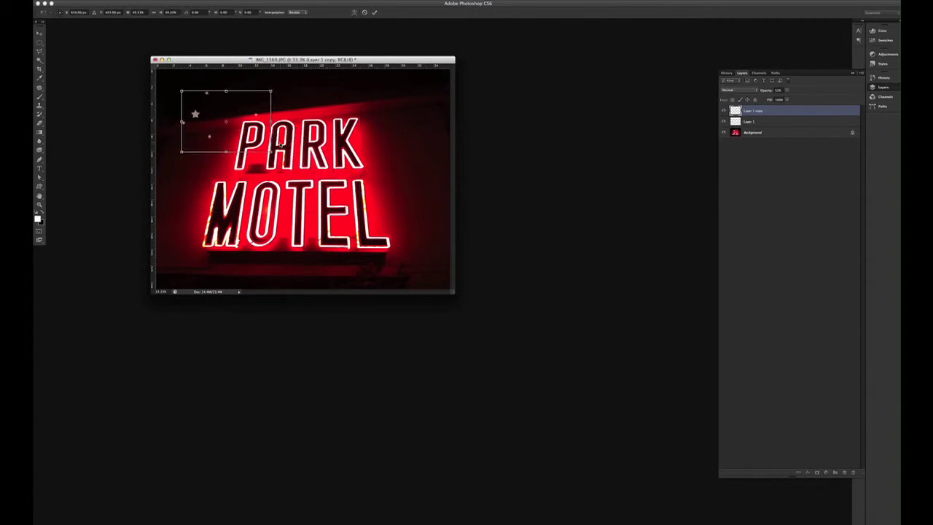
key("Return")
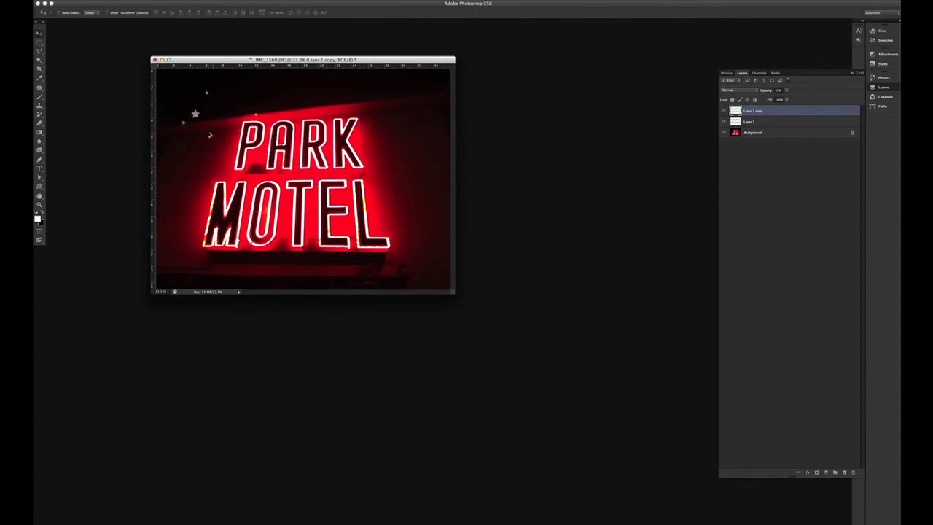
Duplicate the shrunken stars, placing copies to the right, lower left, and near the M.
left_click(763, 115)
left_click_drag(763, 114, 844, 472)
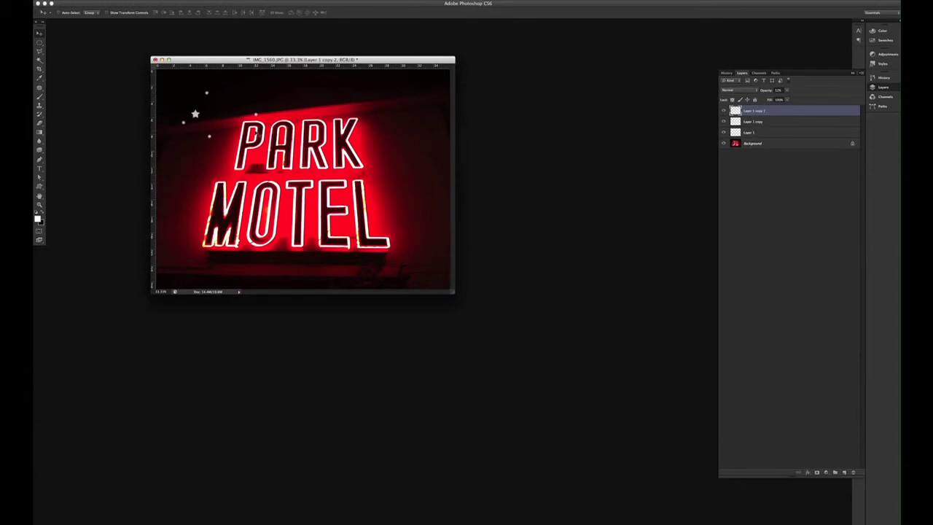
left_click_drag(183, 125, 416, 205)
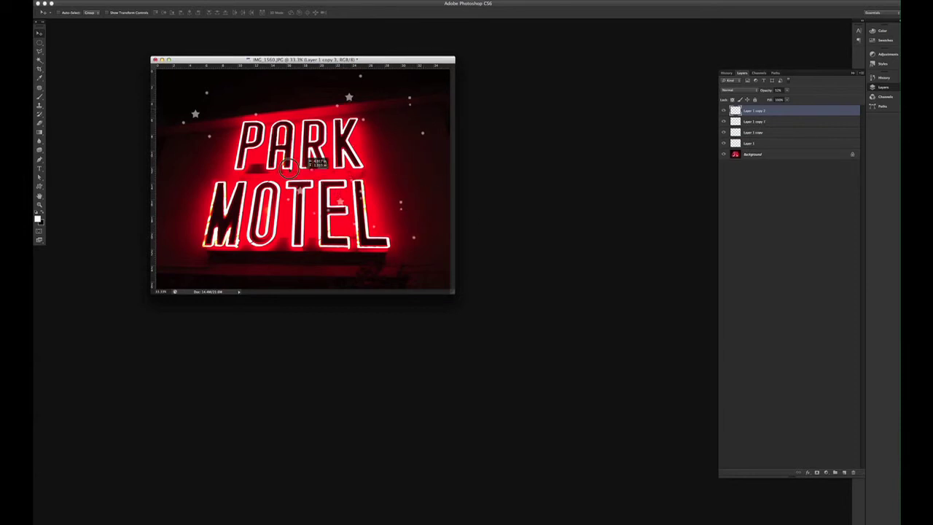
left_click_drag(298, 150, 299, 183)
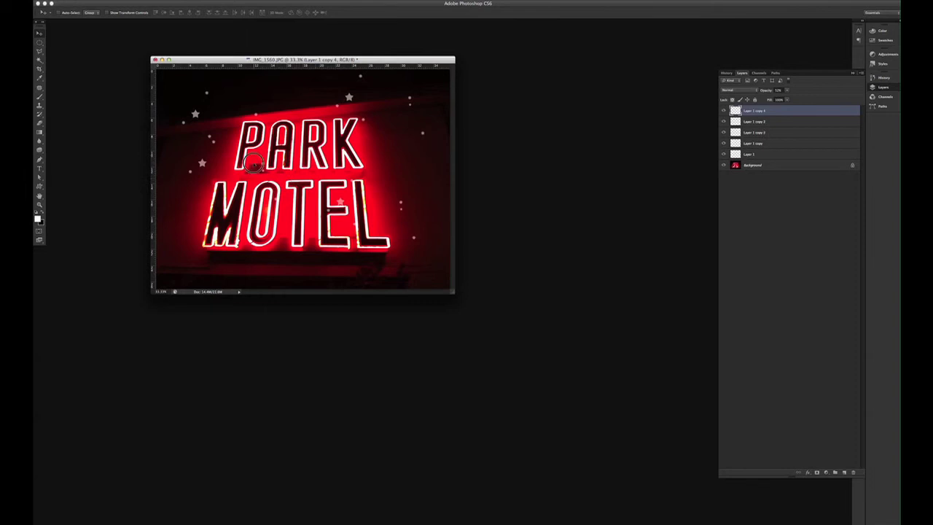
left_click_drag(243, 195, 233, 218)
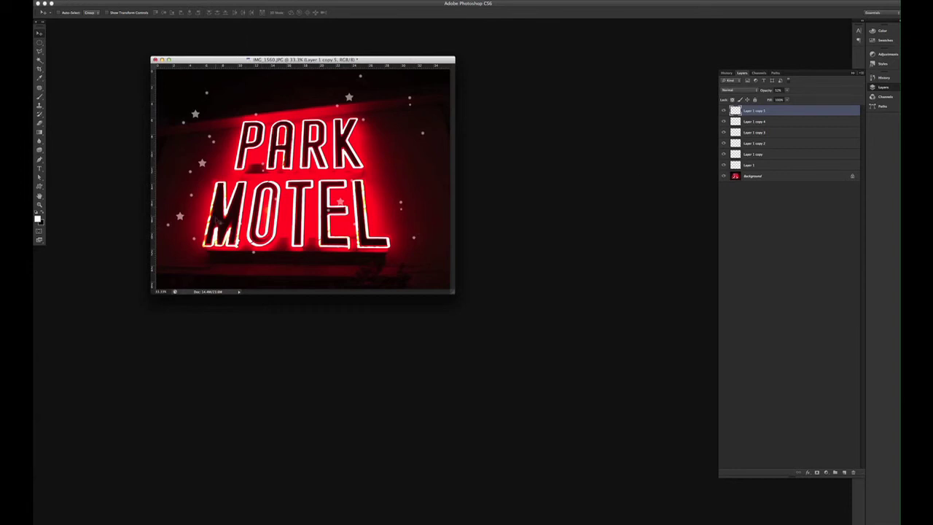
Change one star copy's opacity, then duplicate Layer 1 copy 5 and move it up-right.
left_click(777, 90)
key("Return")
left_click_drag(770, 111, 843, 475)
left_click_drag(221, 193, 401, 136)
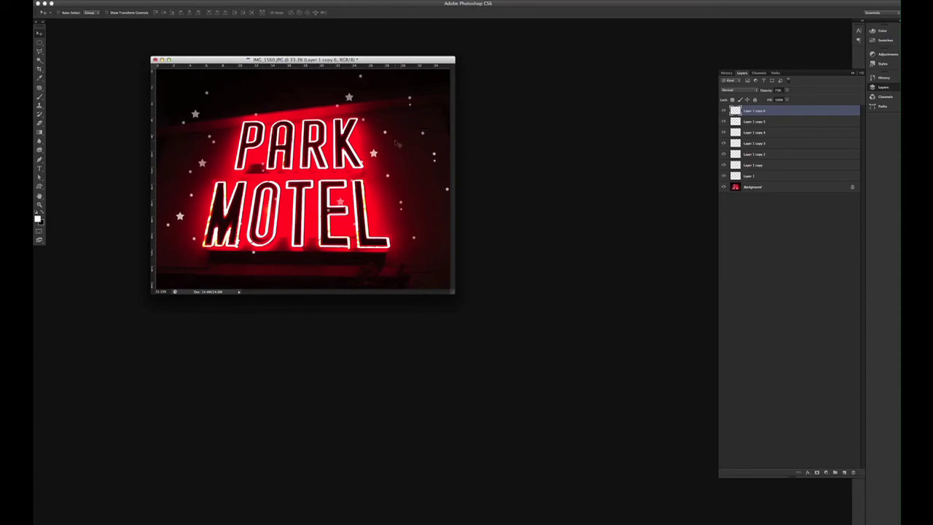